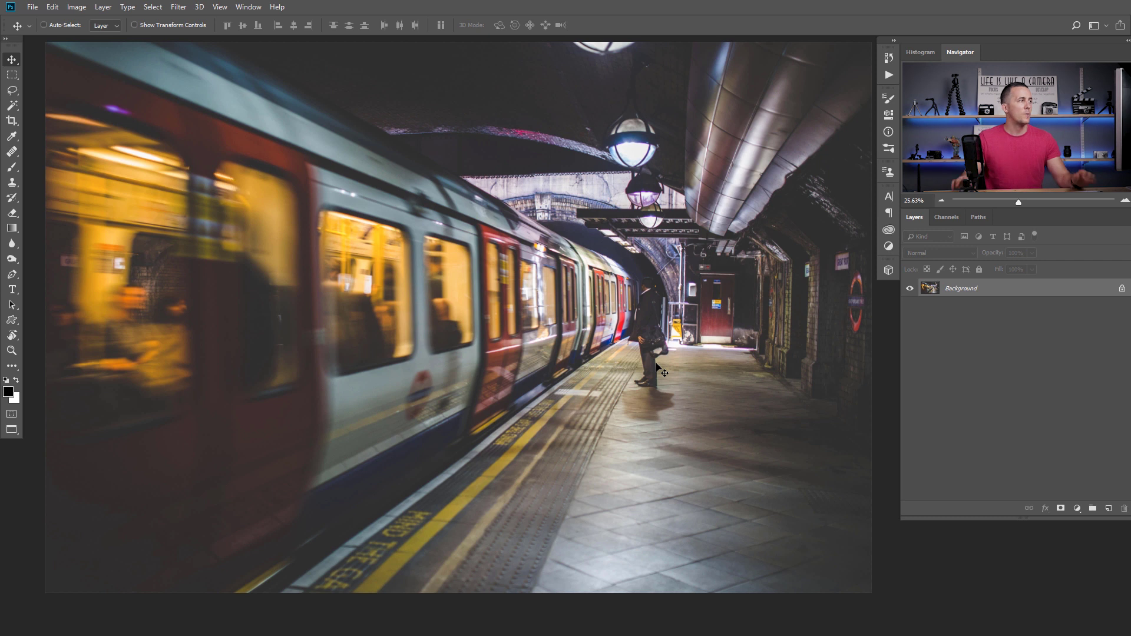
# Apply the Camera Raw Filter to the subway photo with Calibration Red Primary Hue +100 and Blue Primary Hue -100
pyautogui.click(179, 7)
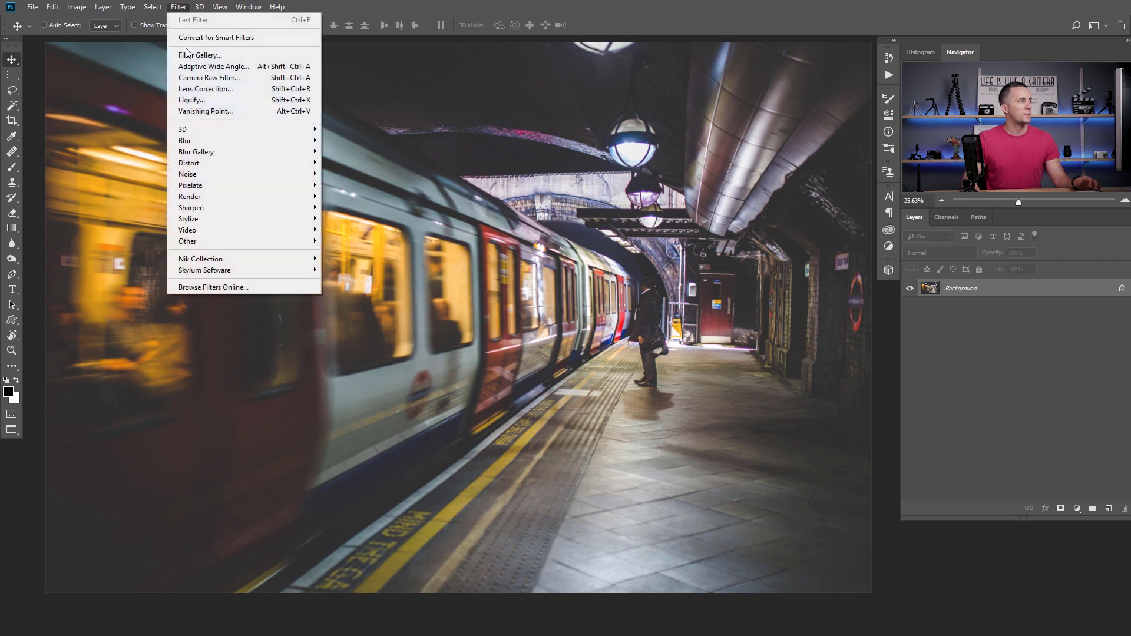
pyautogui.click(192, 76)
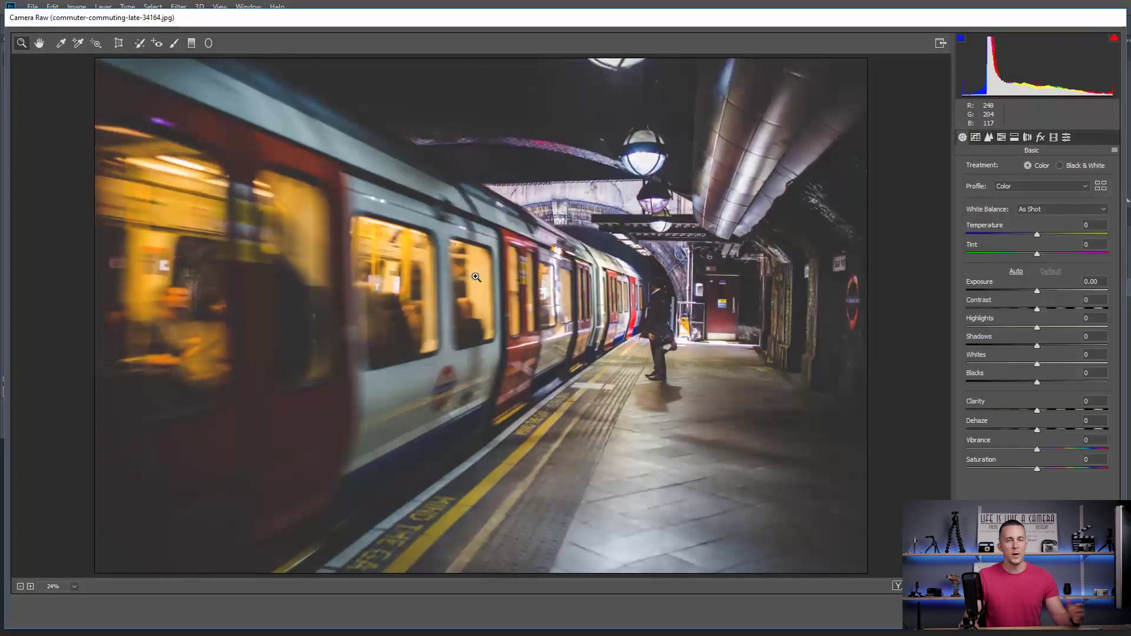
pyautogui.click(1053, 137)
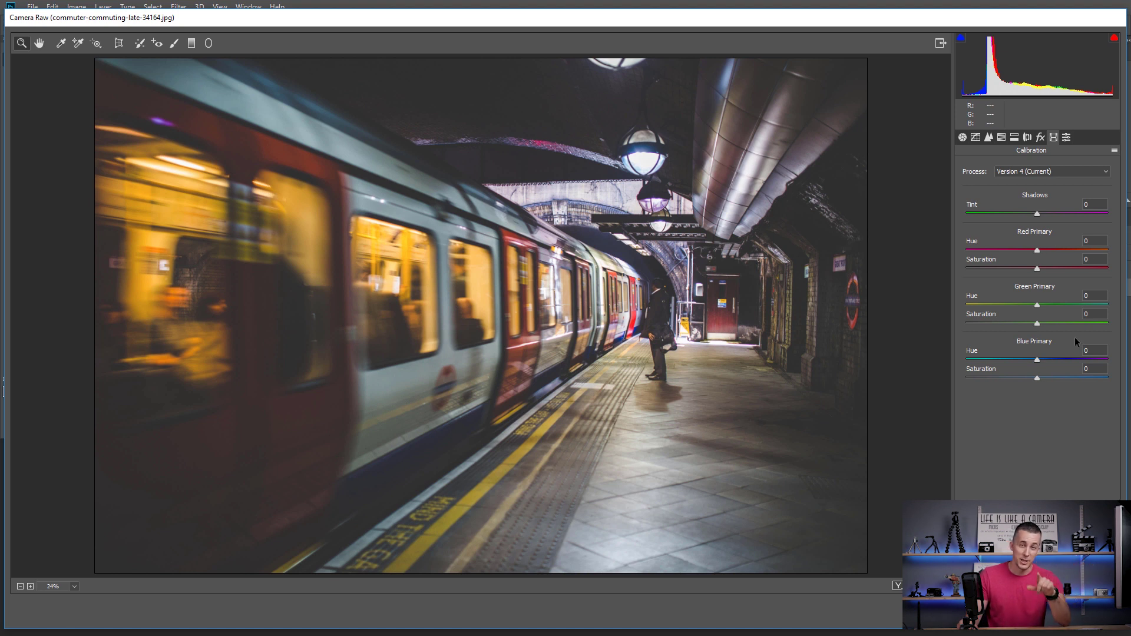
pyautogui.moveTo(1041, 252); pyautogui.dragTo(1108, 251)
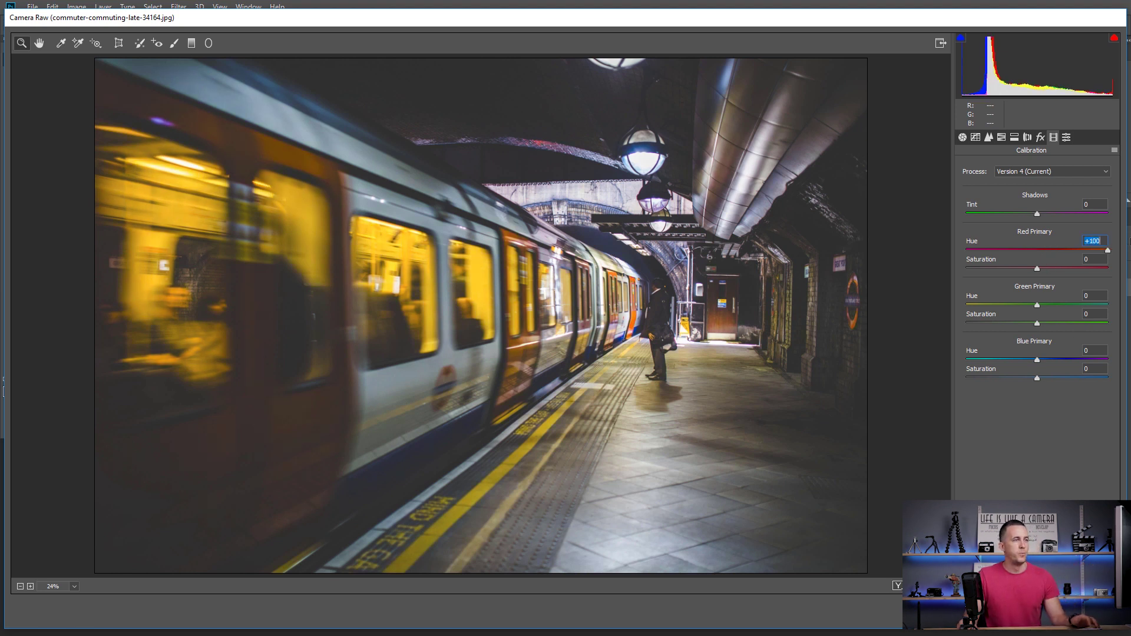
pyautogui.moveTo(1039, 363); pyautogui.dragTo(852, 391)
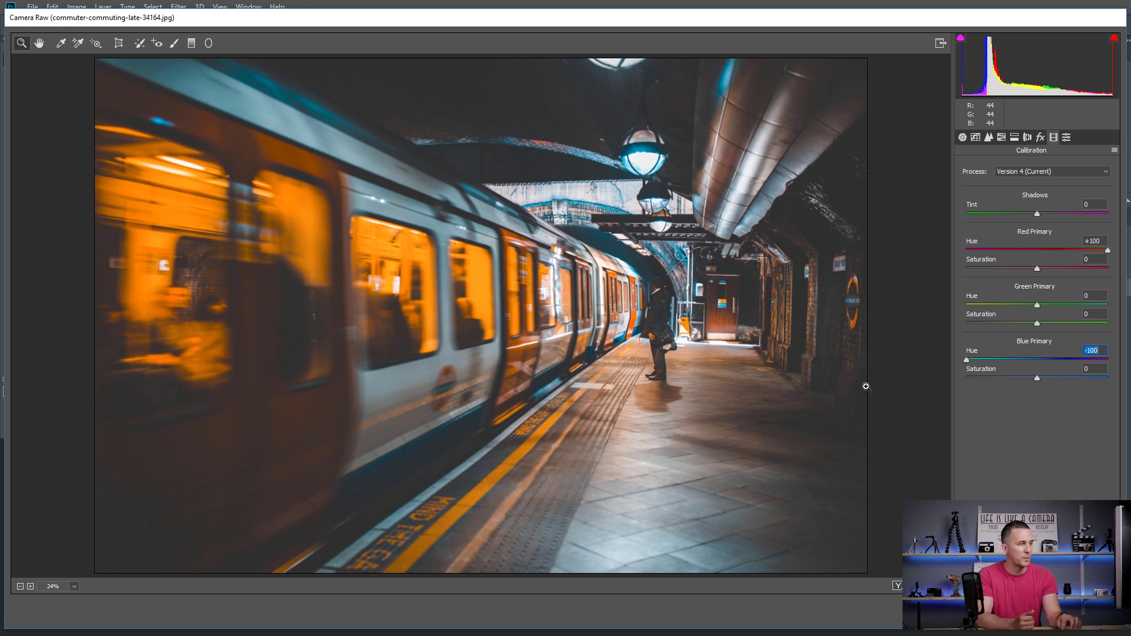
# Revert the subway photo's red and blue primary hue shifts to 0 with Ctrl+Alt+Z
pyautogui.hotkey('ctrl', 'alt', 'z')
pyautogui.hotkey('ctrl', 'alt', 'z')
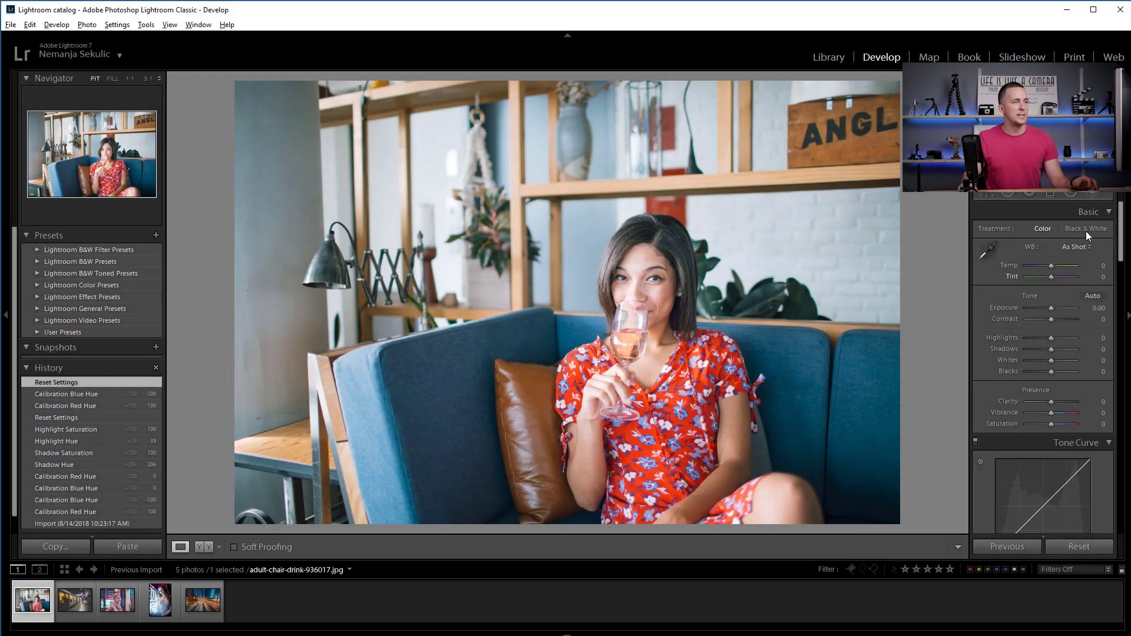
# Set the sofa portrait's Red Primary Hue to +100 and Blue Primary Hue to -100, comparing Before/After
pyautogui.moveTo(1118, 227); pyautogui.dragTo(1122, 480)
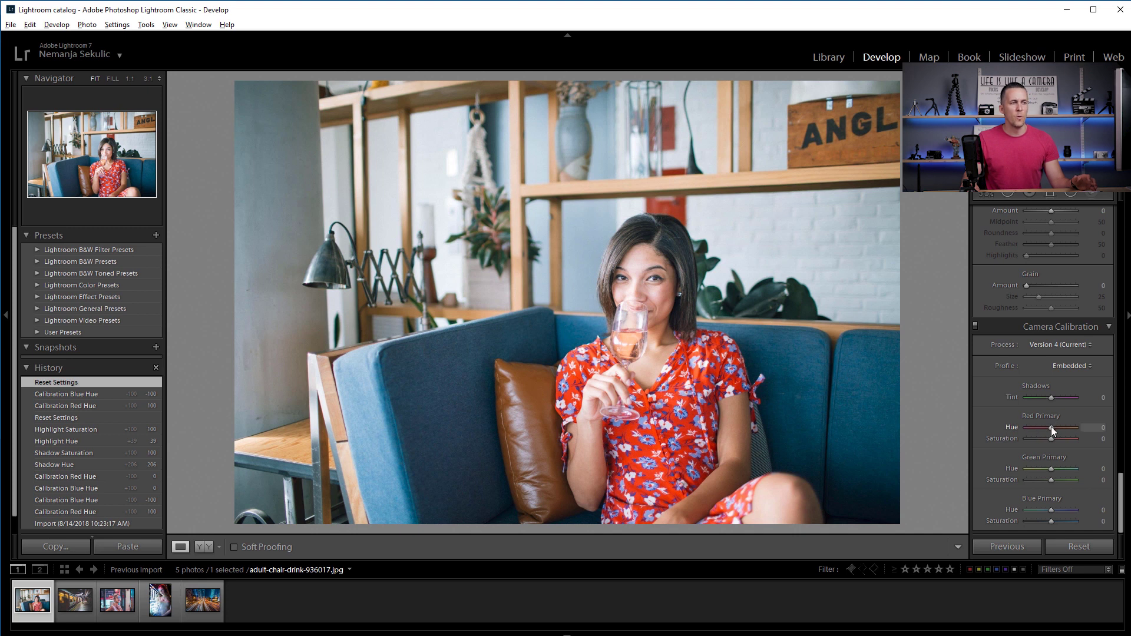
pyautogui.moveTo(1051, 426); pyautogui.dragTo(1086, 439)
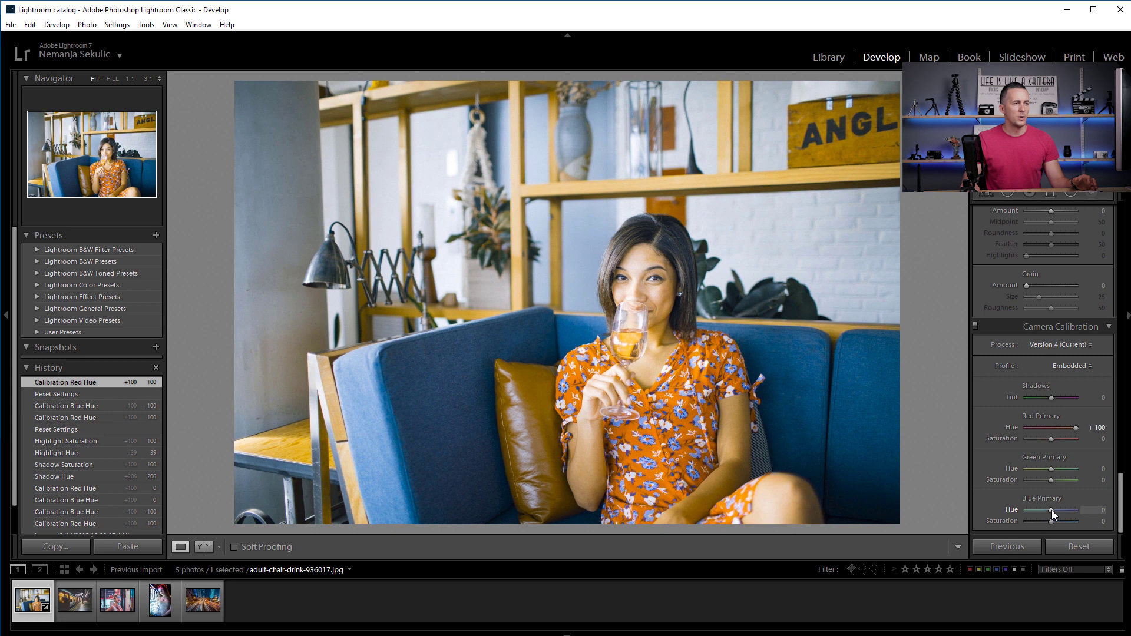
pyautogui.moveTo(1051, 510); pyautogui.dragTo(966, 516)
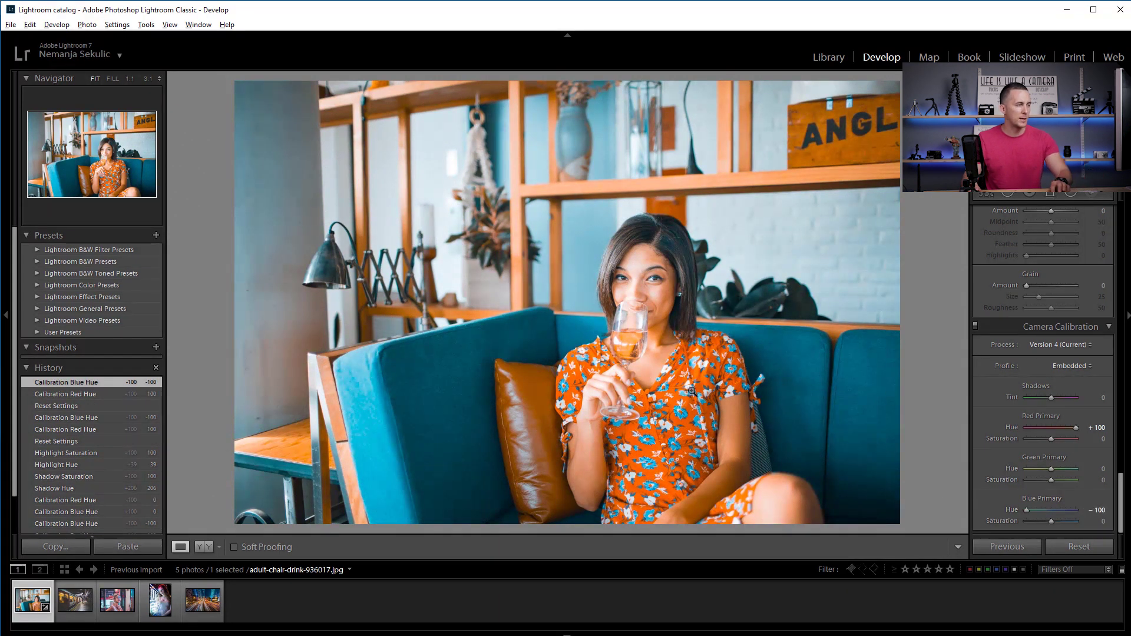
pyautogui.press('\\')
pyautogui.press('\\')
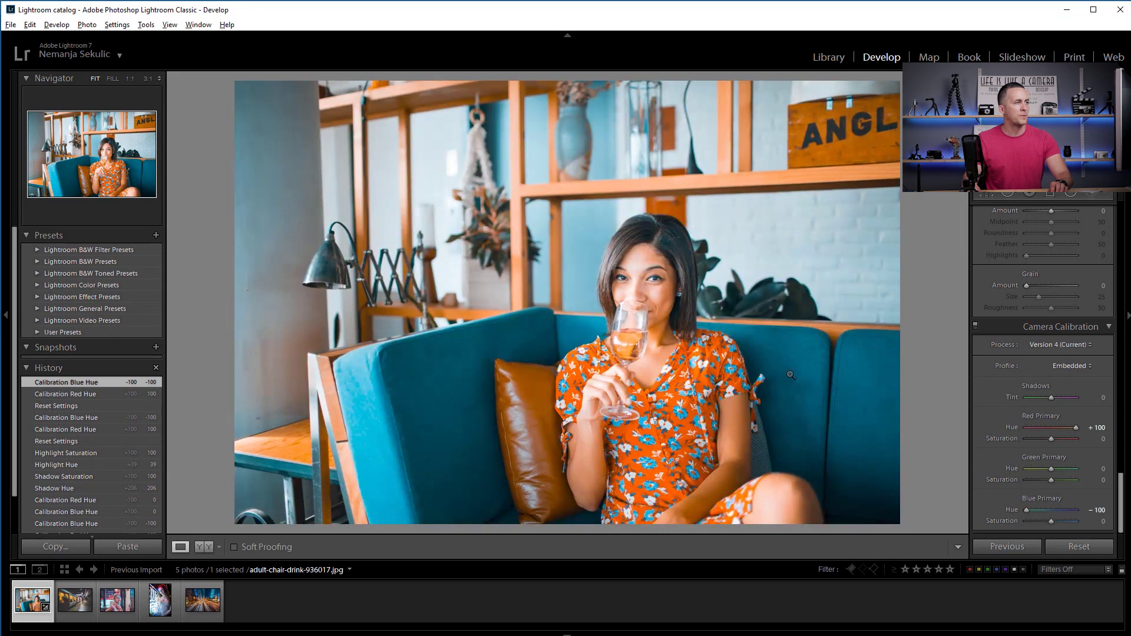
pyautogui.press('\\')
pyautogui.press('\\')
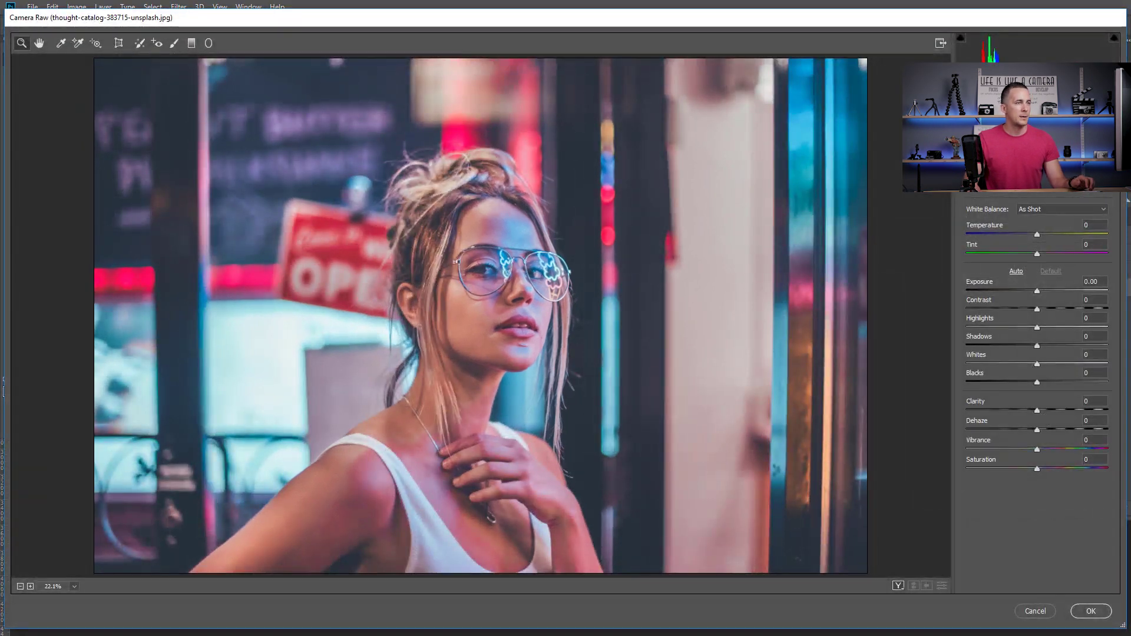
# Set Red Primary Hue +100, Saturation -12 and Blue Primary Hue -100, Saturation -4, leaving Green Primary at 0
pyautogui.hotkey('ctrl', 'alt', '9')
pyautogui.moveTo(1037, 248); pyautogui.dragTo(1111, 250)
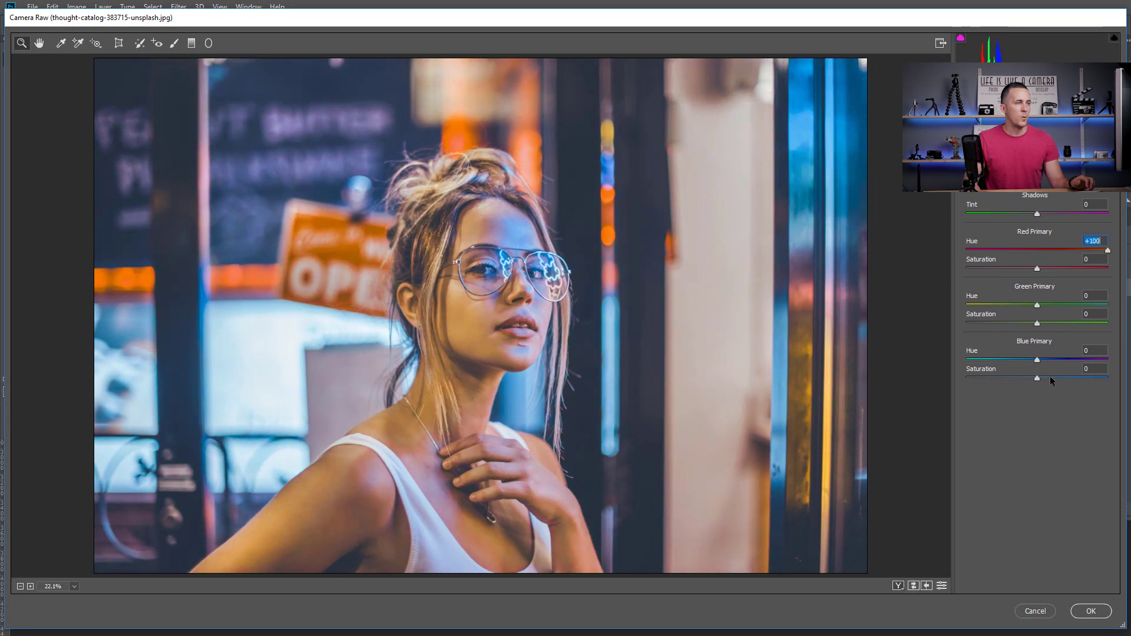
pyautogui.moveTo(1036, 361); pyautogui.dragTo(954, 364)
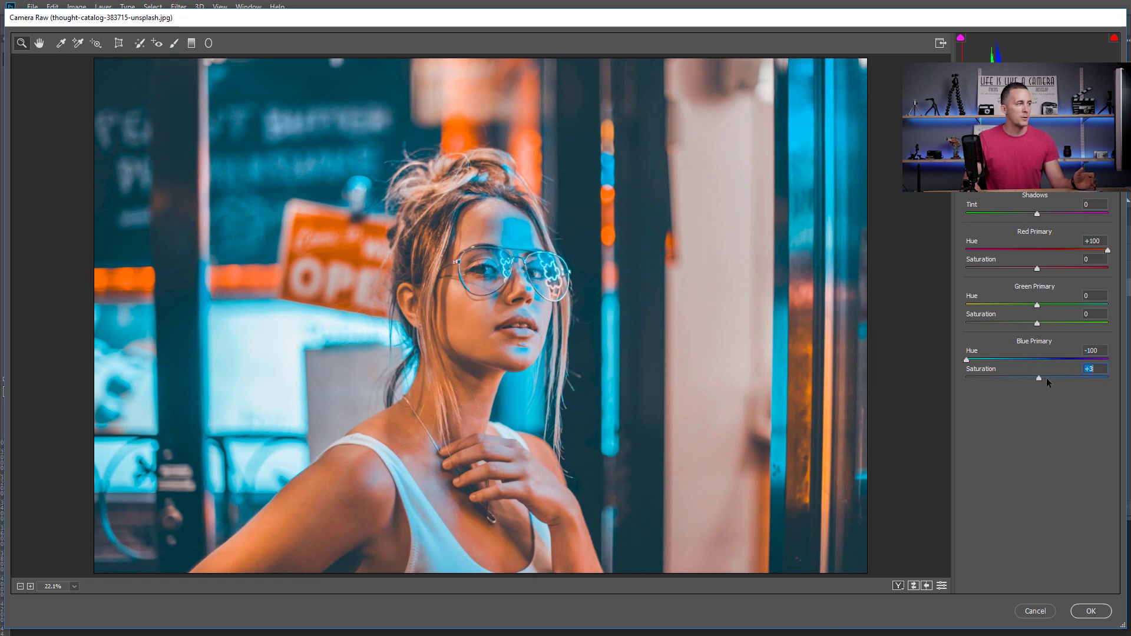
pyautogui.moveTo(1050, 377)
pyautogui.mouseDown()
pyautogui.moveTo(978, 387)
pyautogui.moveTo(1033, 384)
pyautogui.mouseUp()
pyautogui.moveTo(1036, 268)
pyautogui.mouseDown()
pyautogui.moveTo(1076, 260)
pyautogui.moveTo(1013, 263)
pyautogui.moveTo(1028, 268)
pyautogui.mouseUp()
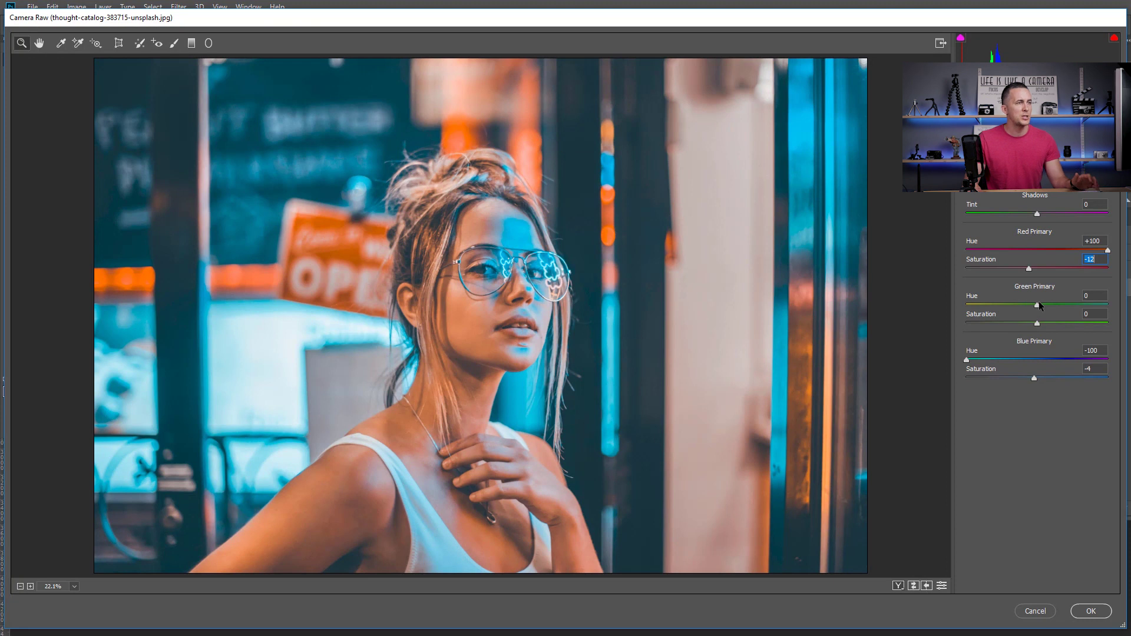
pyautogui.moveTo(1026, 306); pyautogui.dragTo(1061, 286)
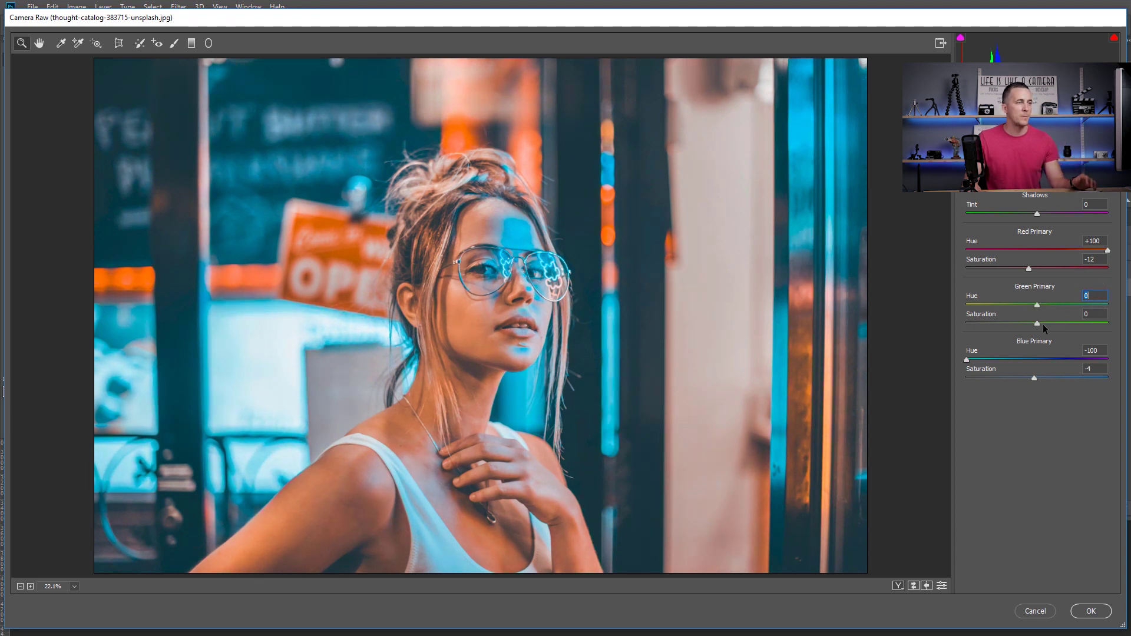
pyautogui.moveTo(1038, 328)
pyautogui.mouseDown()
pyautogui.moveTo(959, 338)
pyautogui.moveTo(1110, 324)
pyautogui.moveTo(966, 330)
pyautogui.moveTo(1030, 320)
pyautogui.mouseUp()
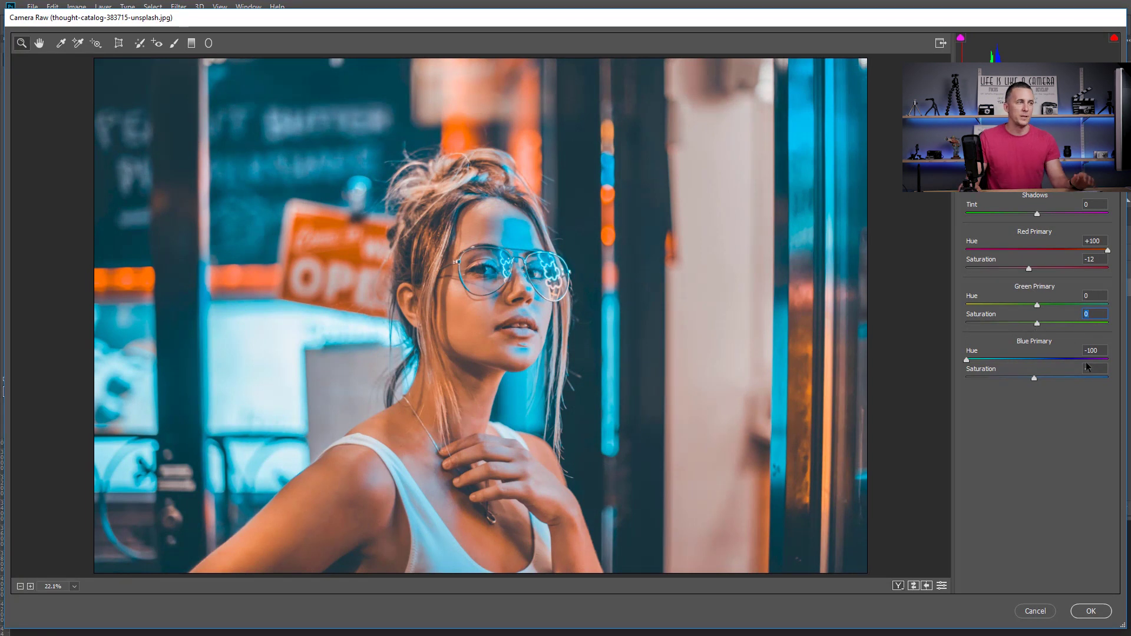
# Add Dehaze +31 to the neon portrait, commit the grade, and undo to compare
pyautogui.click(969, 183)
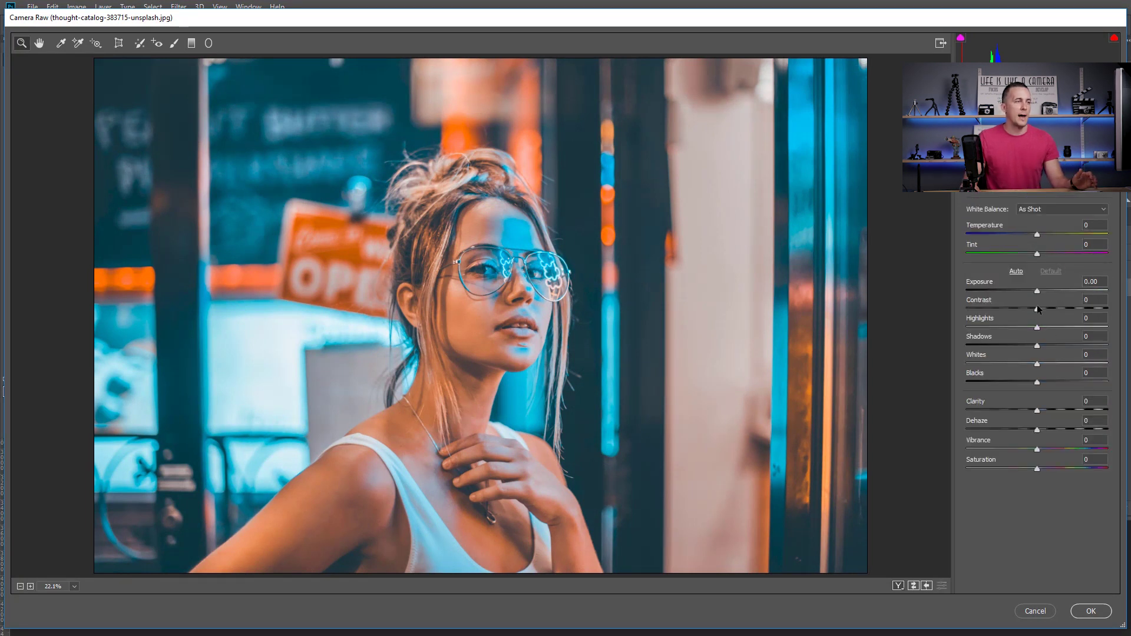
pyautogui.moveTo(1040, 432); pyautogui.dragTo(1061, 431)
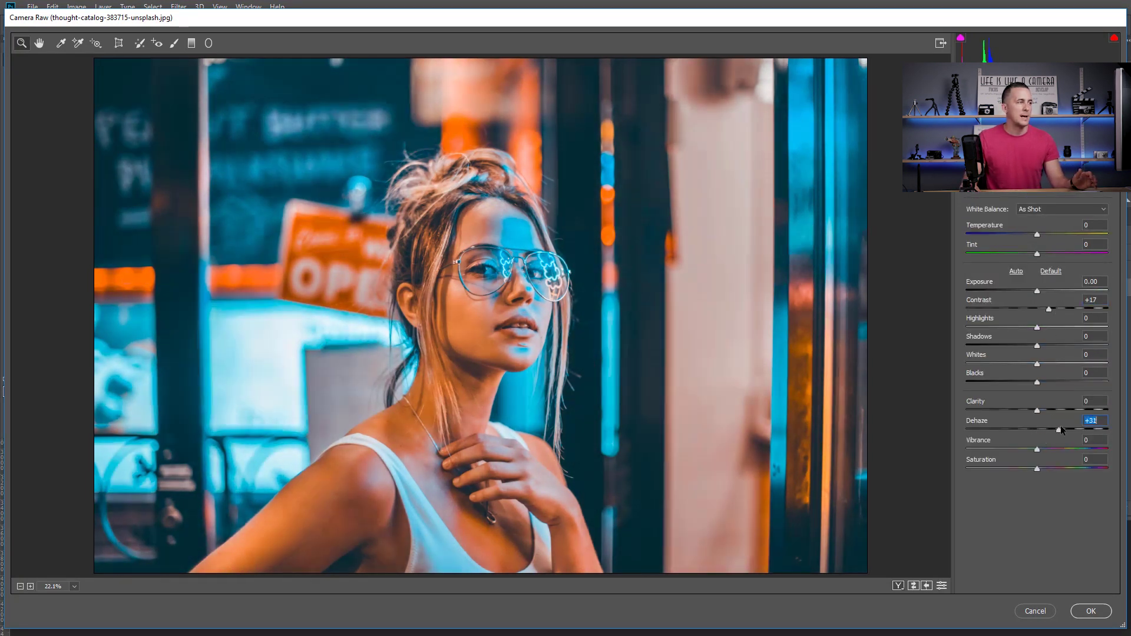
pyautogui.click(1091, 611)
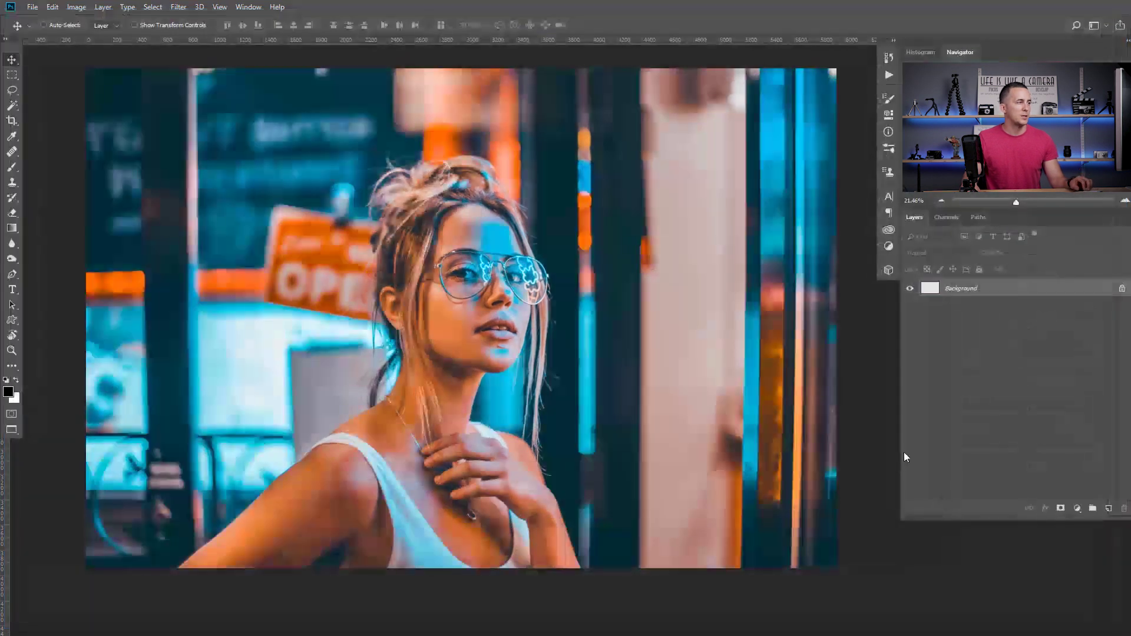
pyautogui.hotkey('ctrl', 'z')
pyautogui.hotkey('ctrl', 'z')
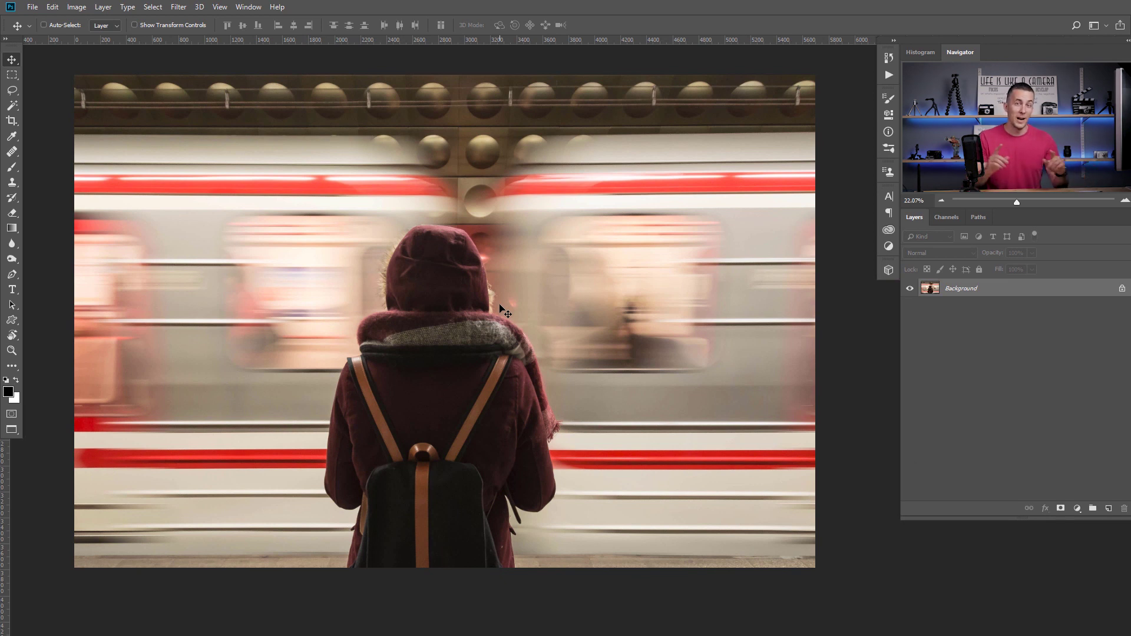
# Apply the Camera Raw Filter to the train photo with Red Primary Hue +100 and Blue Primary Hue -100
pyautogui.click(178, 7)
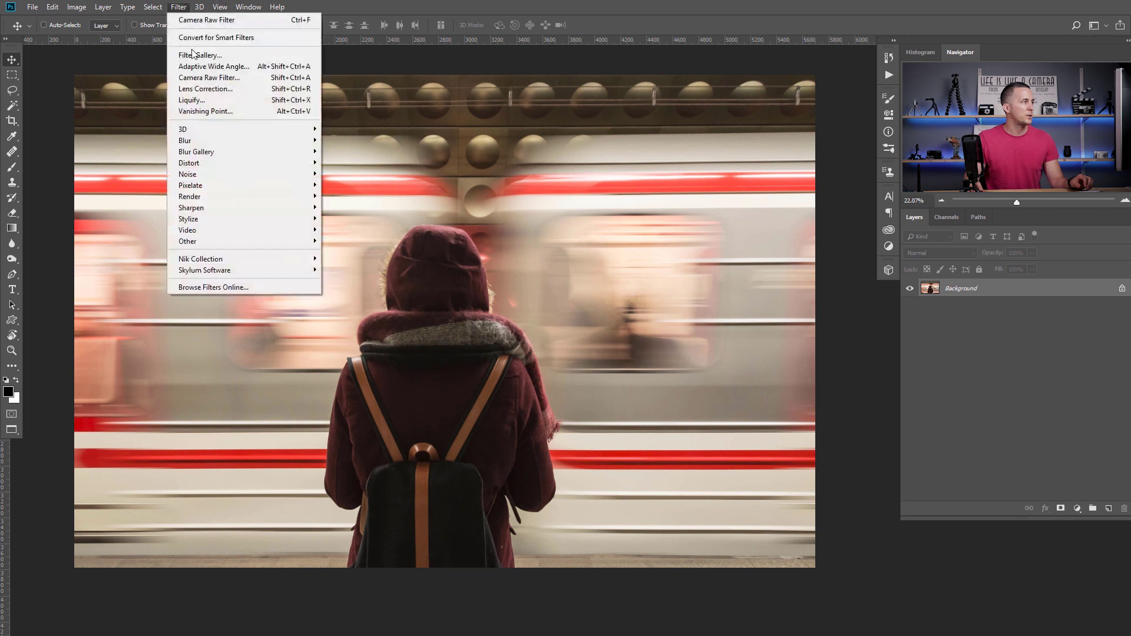
pyautogui.click(197, 76)
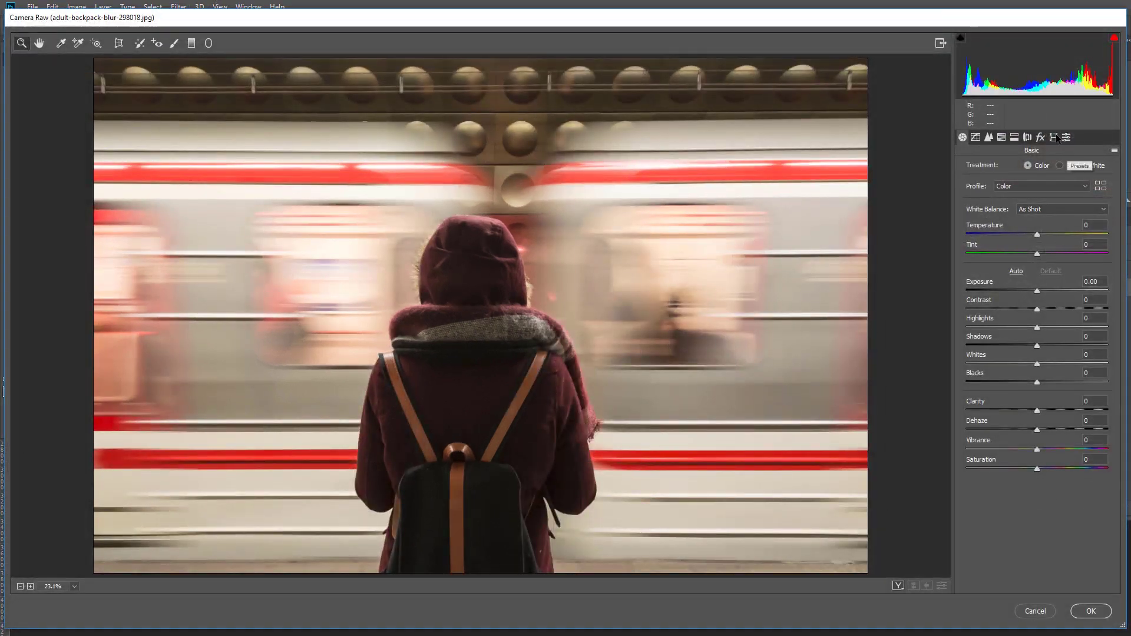
pyautogui.click(1056, 137)
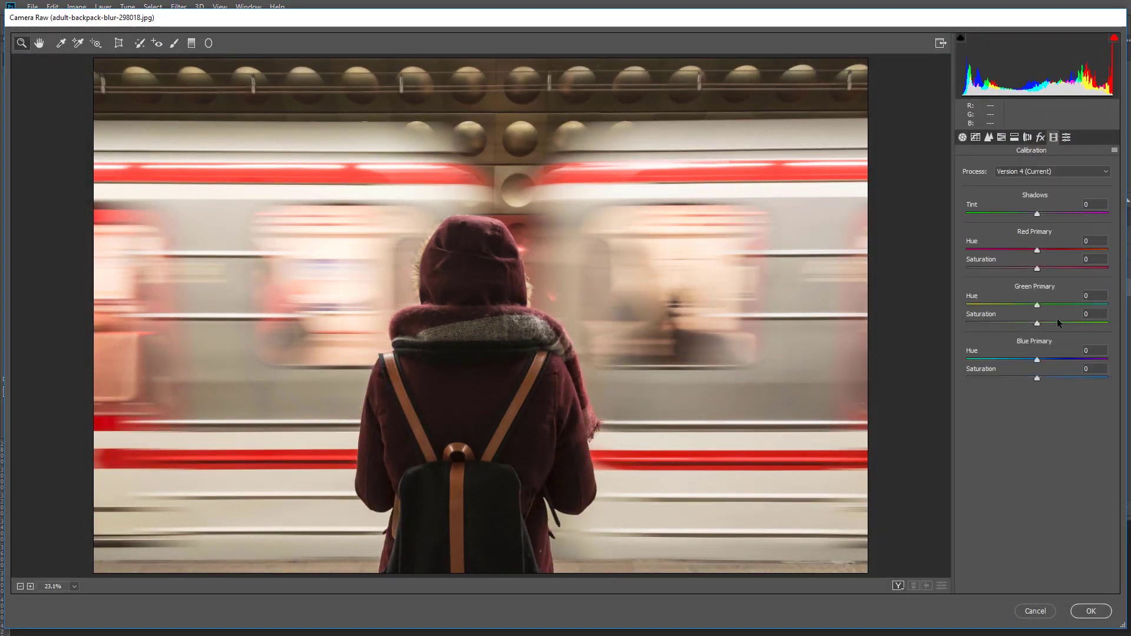
pyautogui.moveTo(1036, 249); pyautogui.dragTo(1107, 249)
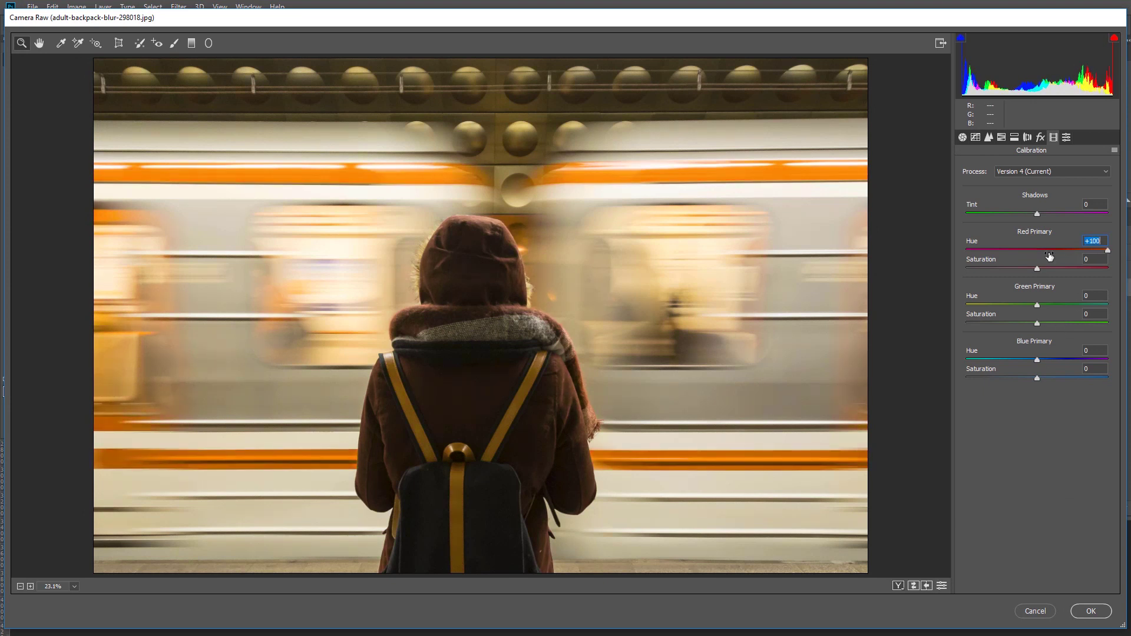
pyautogui.moveTo(1037, 360); pyautogui.dragTo(937, 369)
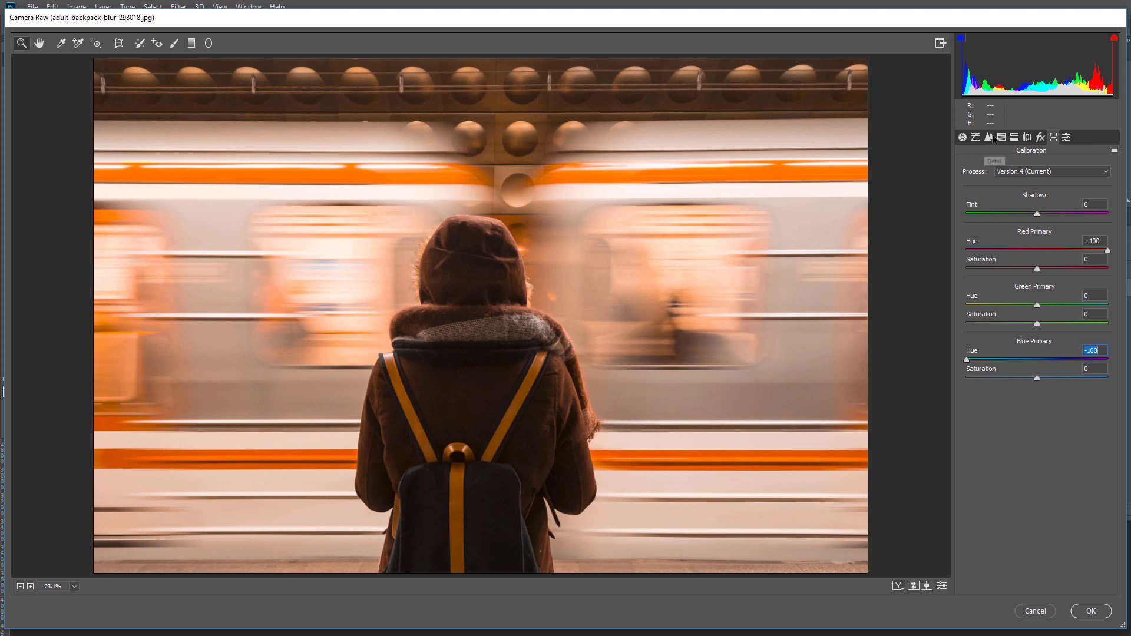
# Tint the train photo's shadows blue with Split Toning hue 204, saturation 38, toggling the preview
pyautogui.click(1014, 137)
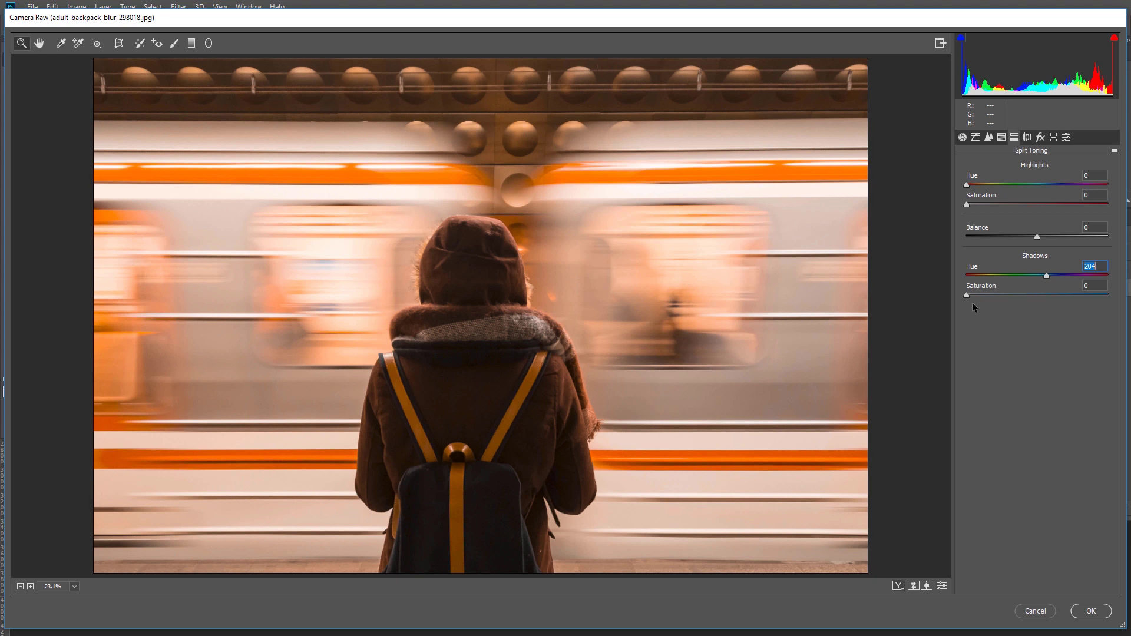
pyautogui.moveTo(967, 296); pyautogui.dragTo(1023, 289)
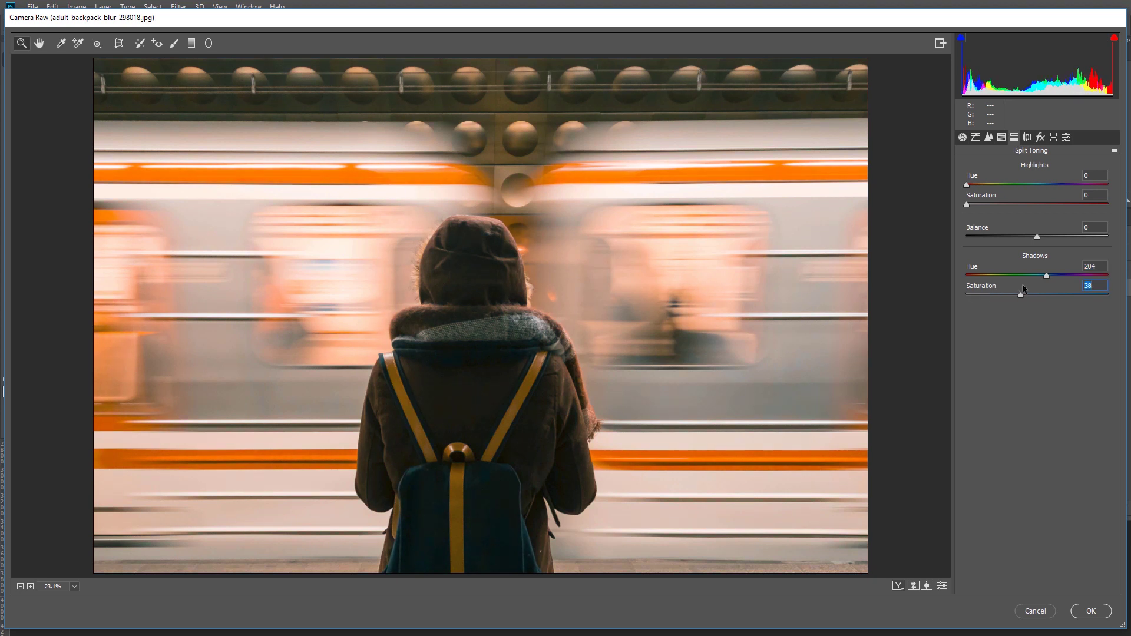
pyautogui.press('p')
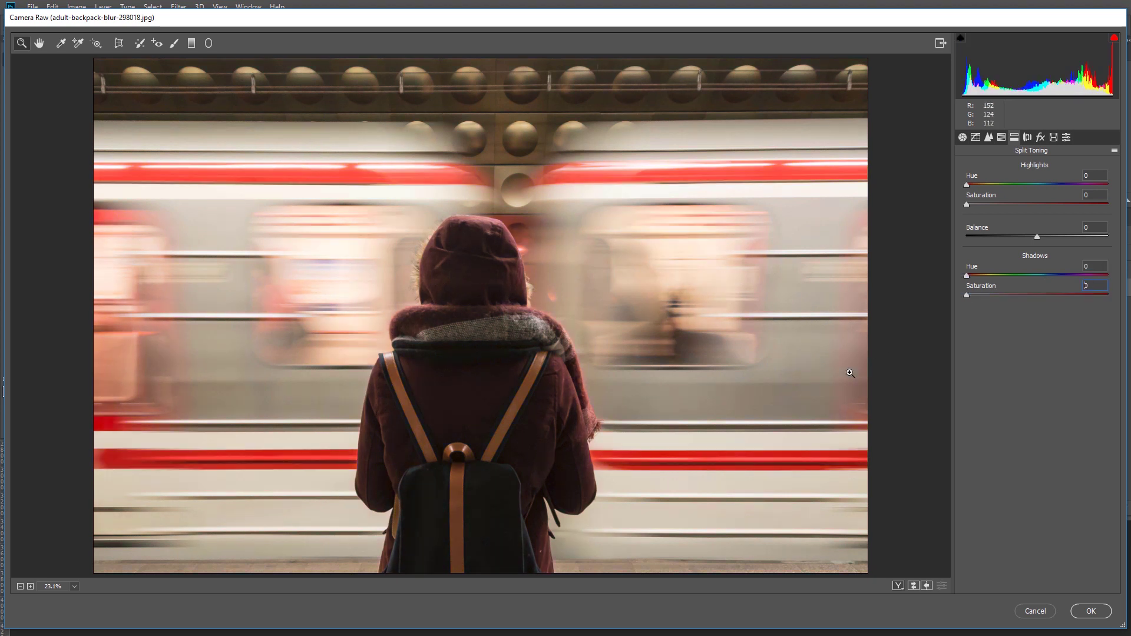
pyautogui.press('p')
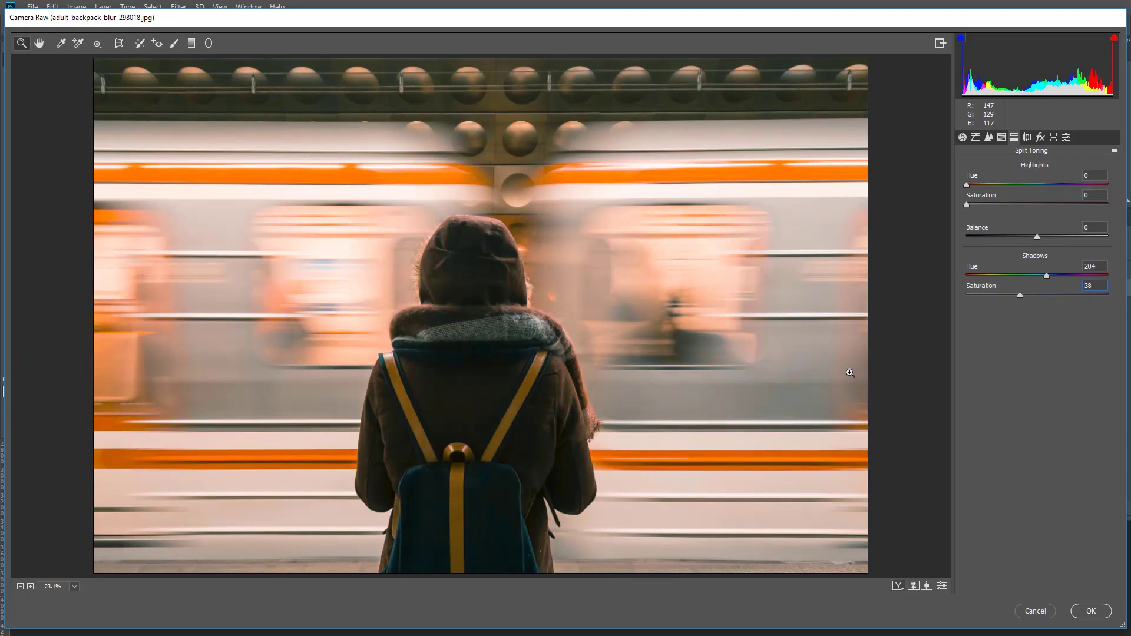
pyautogui.press('p')
# Set the Split Toning highlights to hue 195, saturation 20 and compare with and without
pyautogui.press('p')
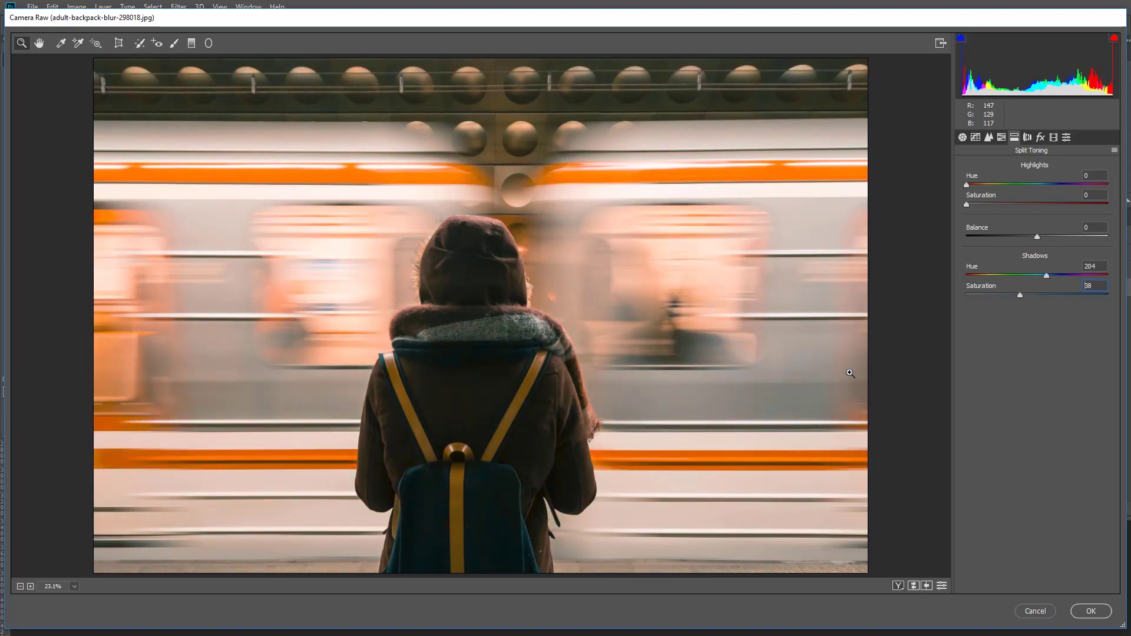
pyautogui.click(1041, 184)
pyautogui.moveTo(966, 204); pyautogui.dragTo(994, 203)
pyautogui.press('p')
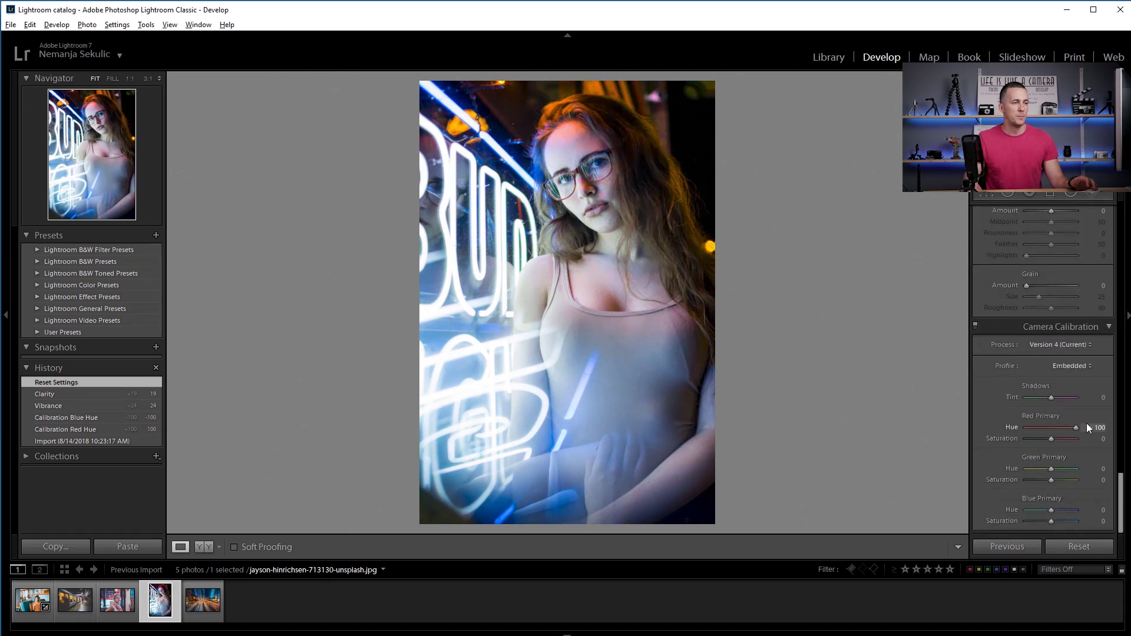
# Give the neon portrait Blue Primary Hue -100, Clarity +14, Vibrance +19, Shadows +5, Contrast +10, then compare
pyautogui.moveTo(1053, 509); pyautogui.dragTo(1005, 518)
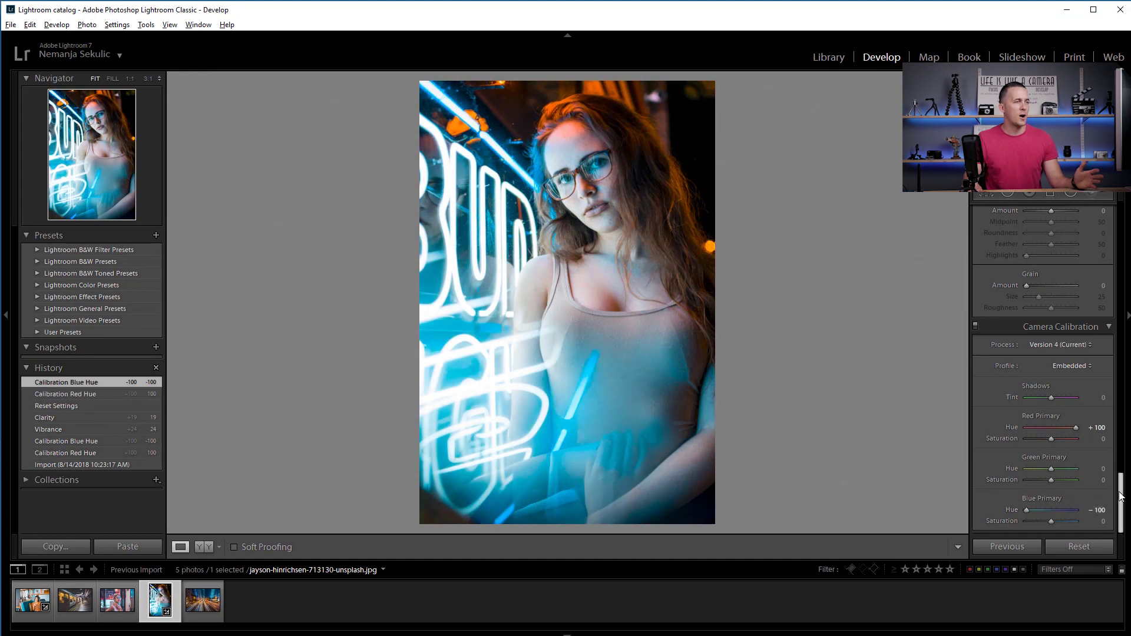
pyautogui.scroll(20, 1083, 336)
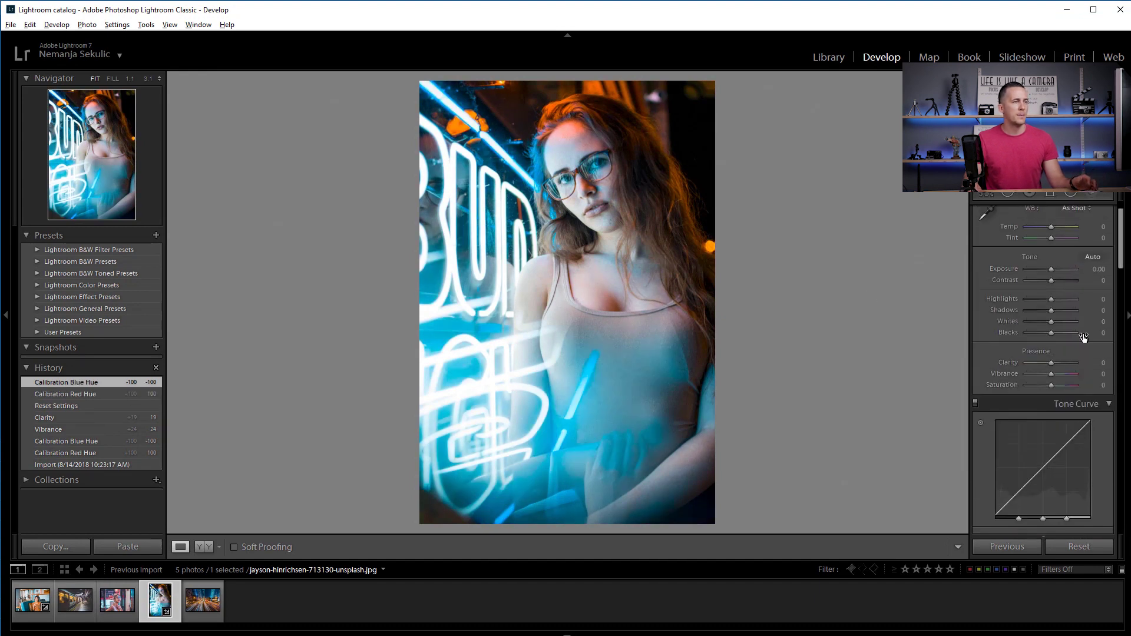
pyautogui.moveTo(1053, 362); pyautogui.dragTo(1057, 373)
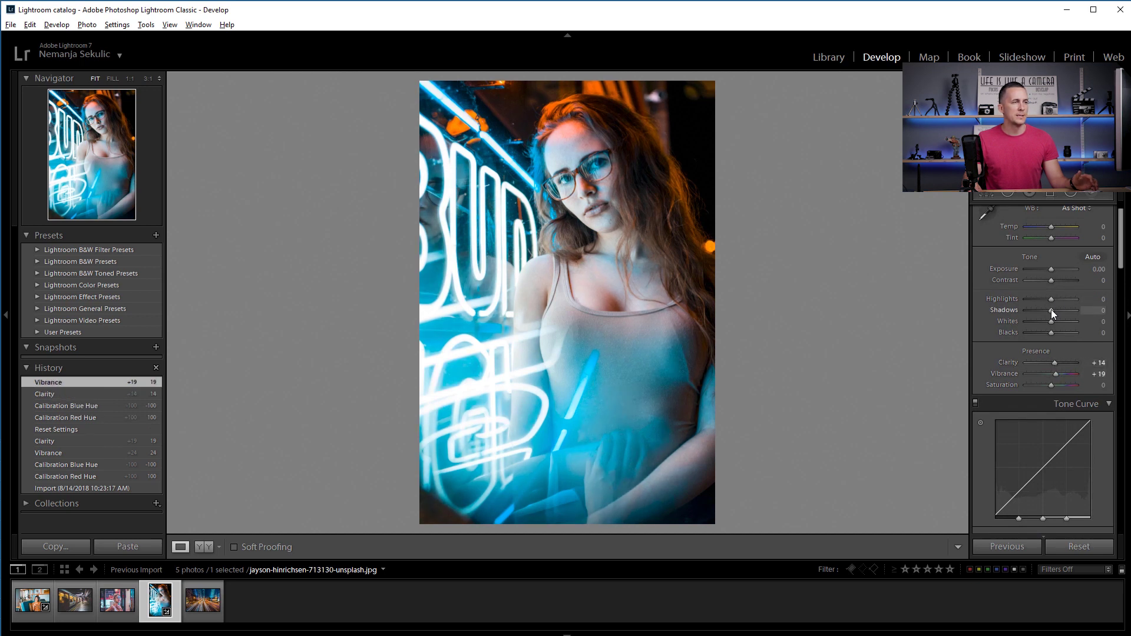
pyautogui.moveTo(1051, 312); pyautogui.dragTo(1053, 281)
pyautogui.click(1055, 311)
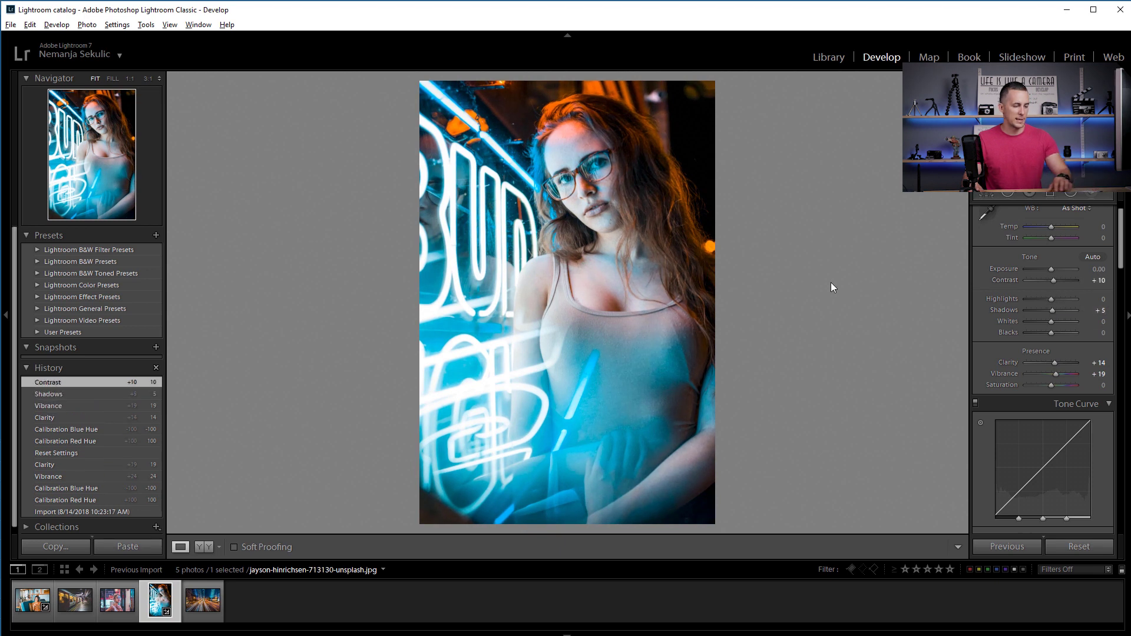
pyautogui.press('\\')
pyautogui.press('\\')
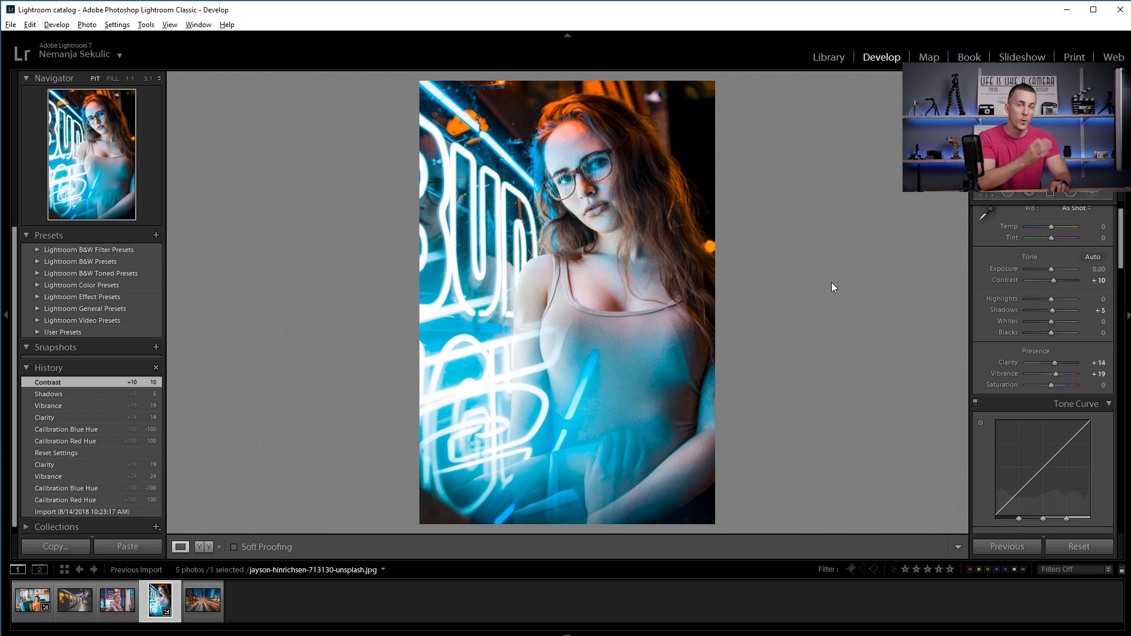
# Toggle the Before view to see the neon portrait's original, ungraded look
pyautogui.press('\\')
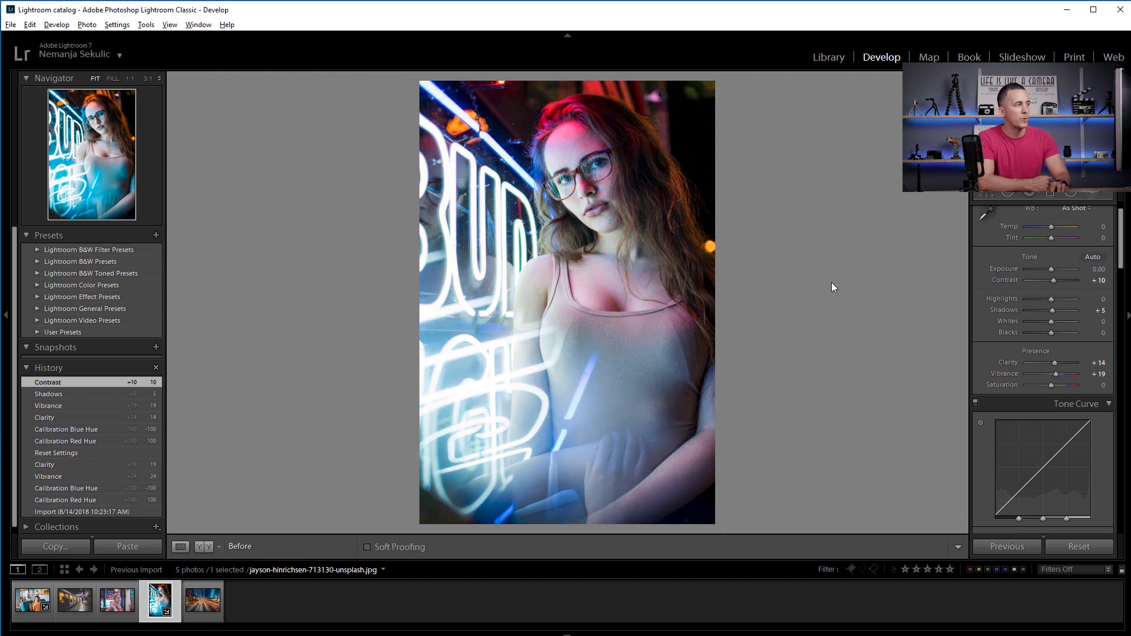